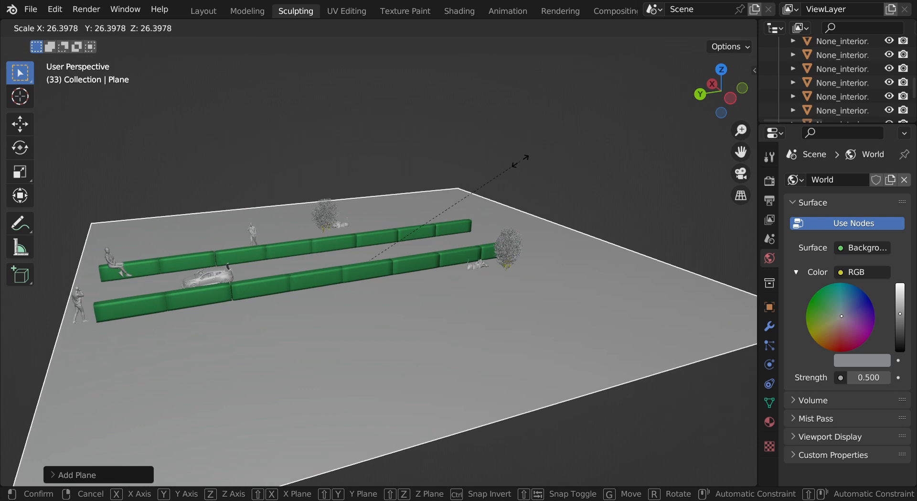
- Scale the ground plane to about 26.4 and set its Z location to -0.5 m
click(520, 163)
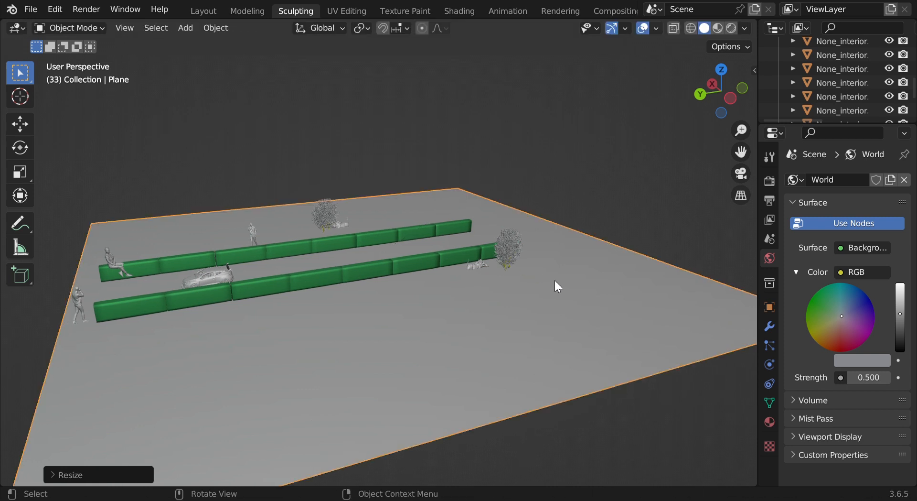
key(n)
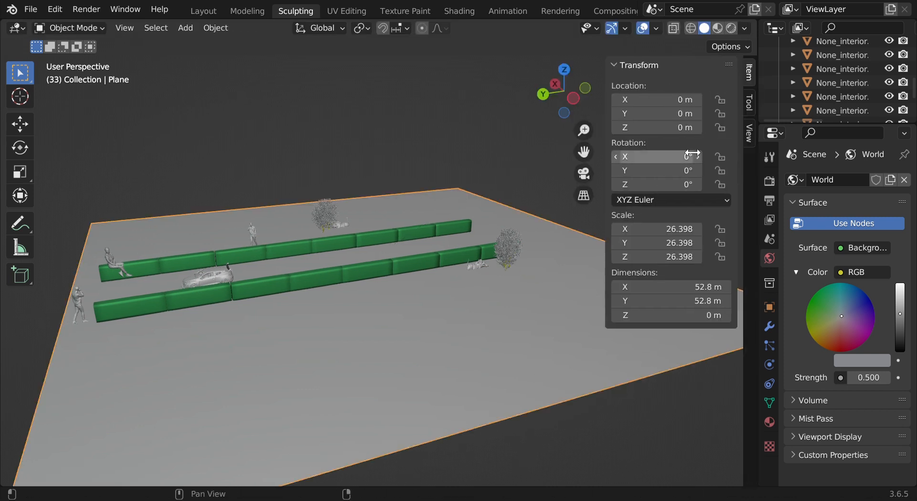
click(695, 128)
text(0.5)
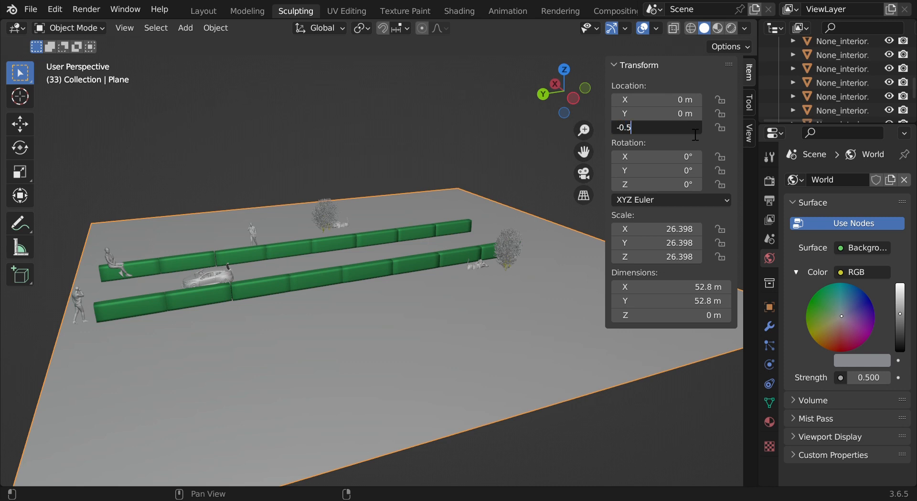
key(Return)
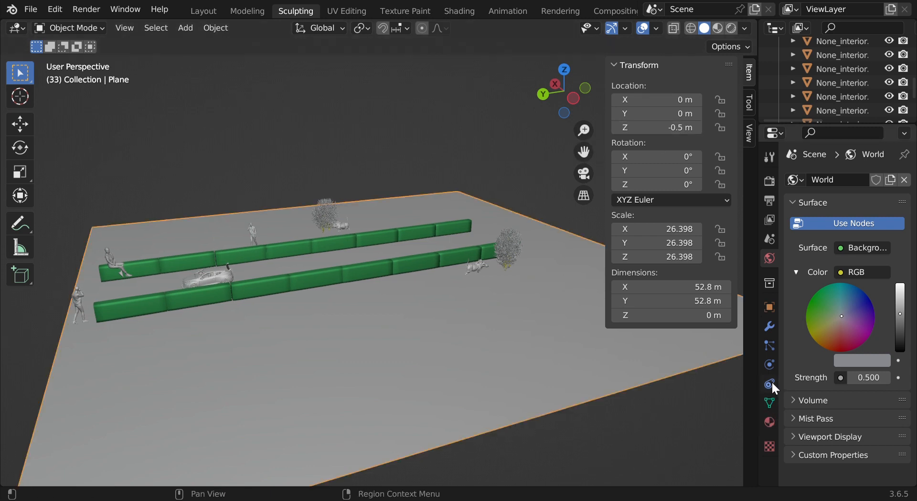
- Add a Solidify modifier with a thickness of 0.015 m to the ground plane and shade it smooth
click(767, 327)
click(837, 179)
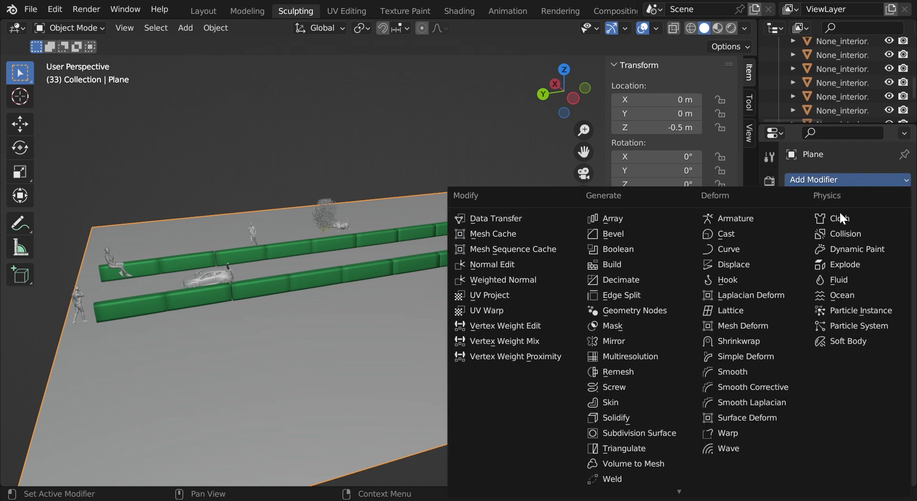
click(632, 416)
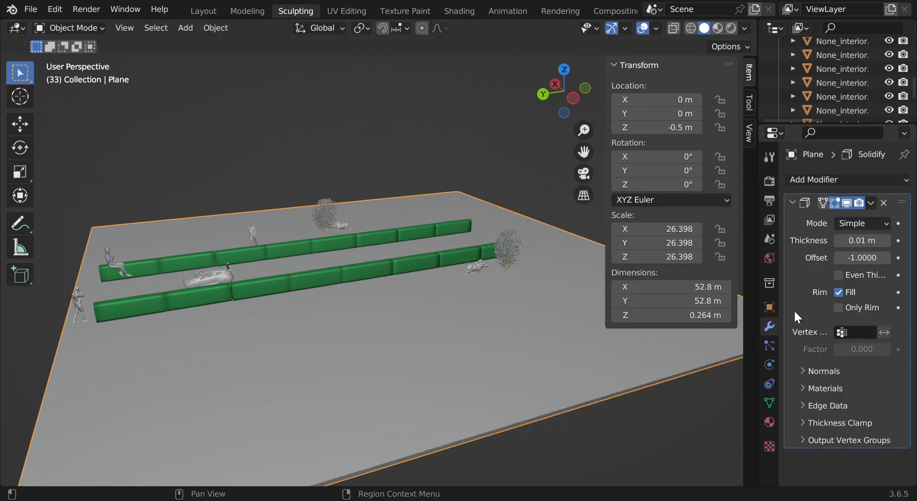
click(869, 242)
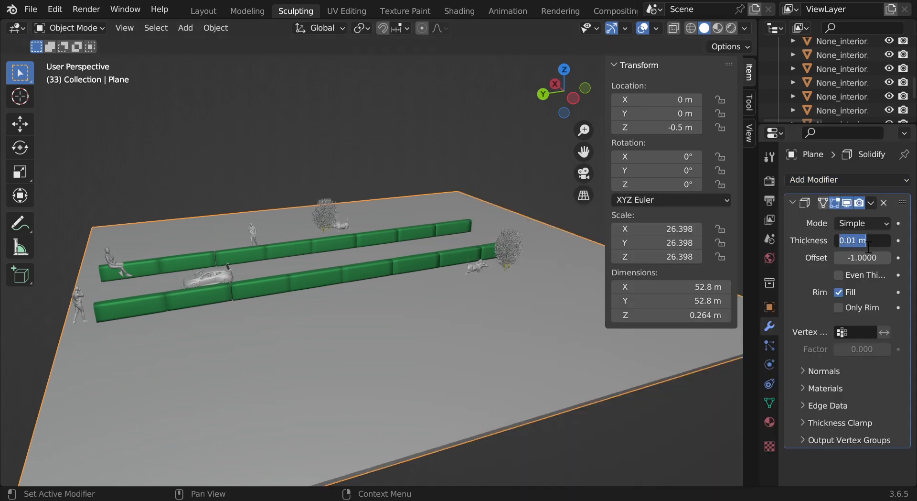
text(0)
key(Return)
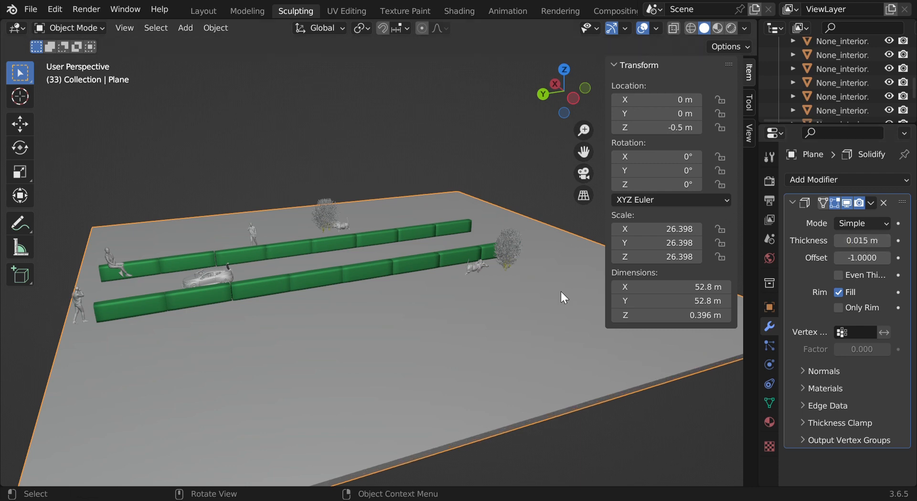
right_click(537, 337)
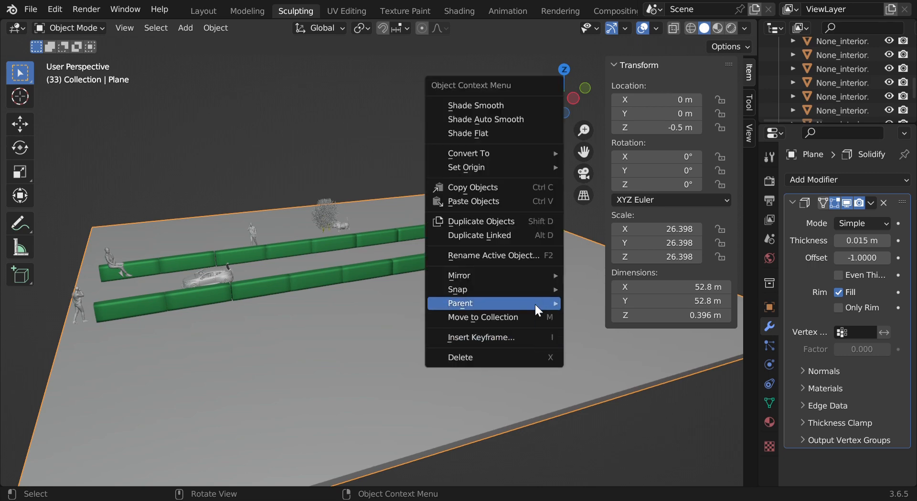
click(520, 106)
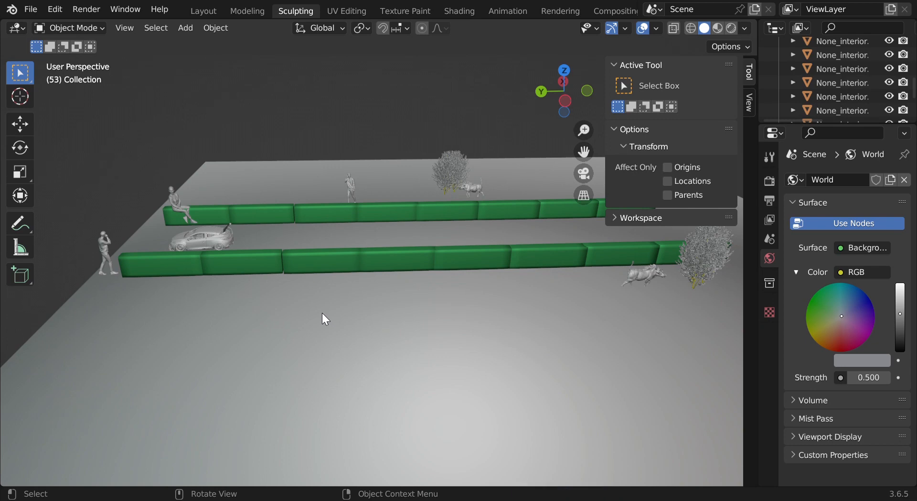
- Add a cube on the ground in front of the green barriers and set its Z location to 0
key(shift+a)
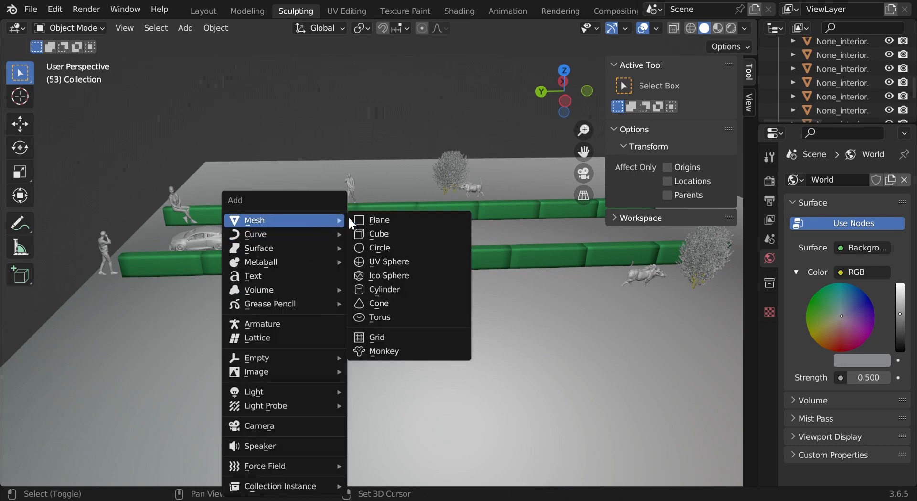
click(399, 231)
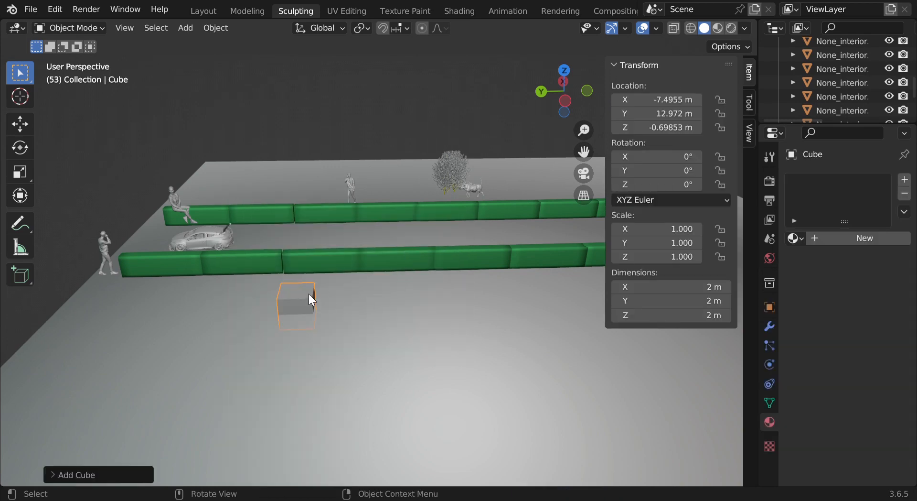
click(675, 128)
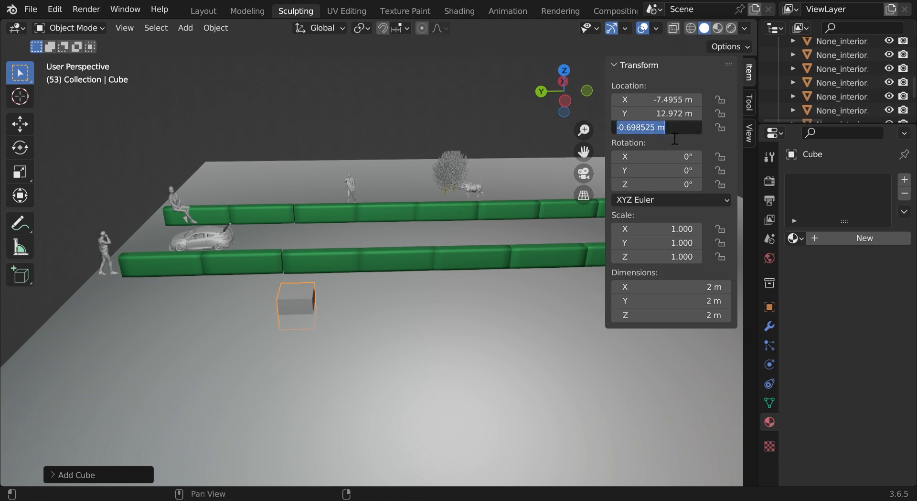
text(0)
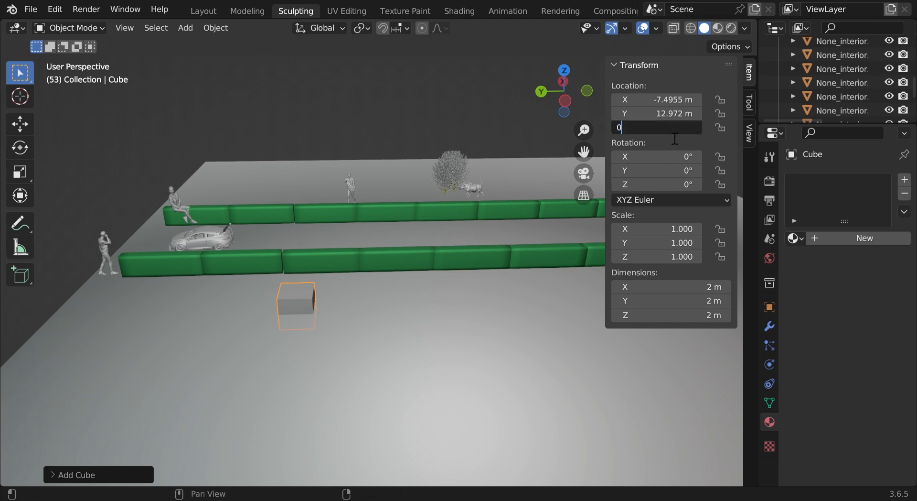
key(Return)
click(500, 302)
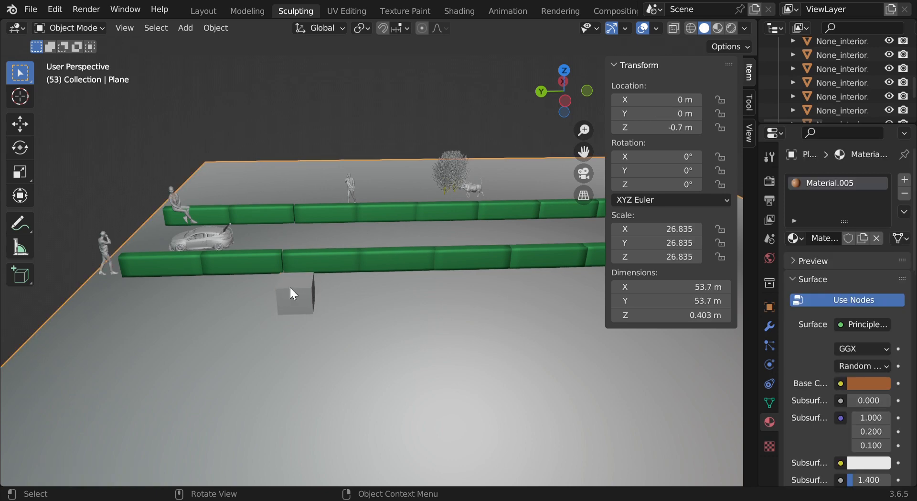
- Edit the new cube's mesh and extrude its top face upward by about 1.82 m
click(289, 287)
key(Tab)
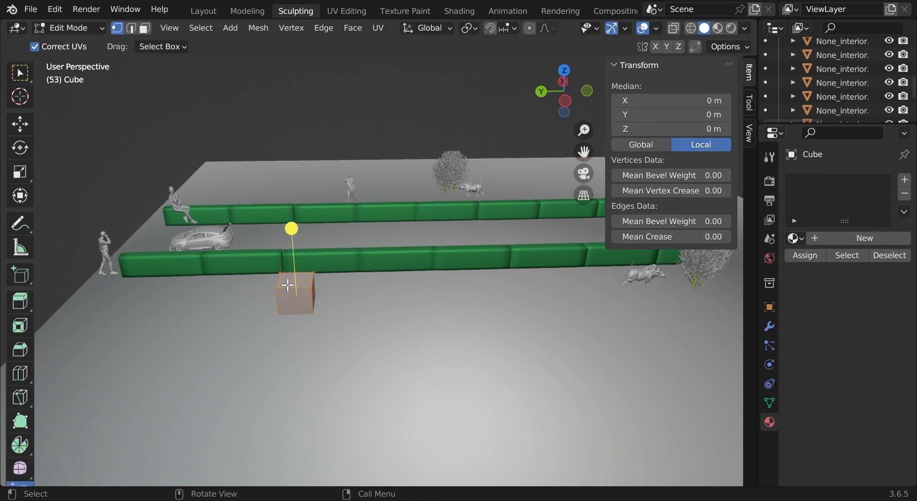
click(286, 279)
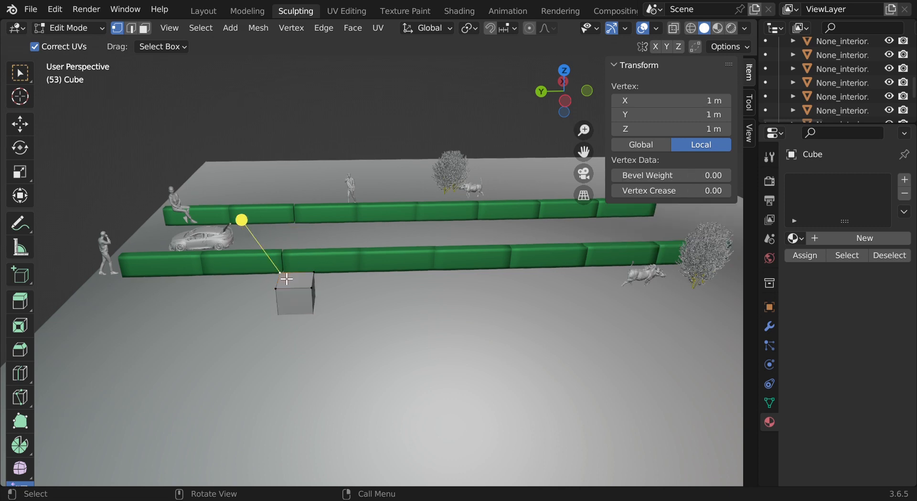
ctrl+click(319, 278)
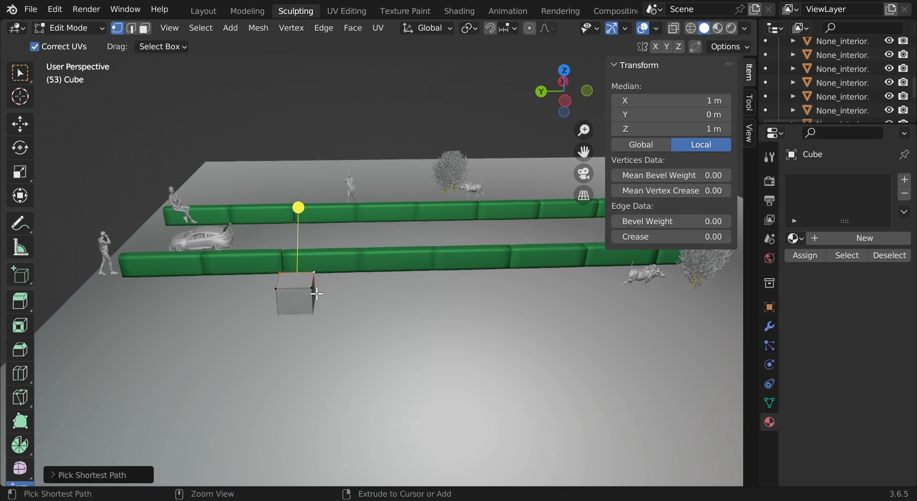
ctrl+click(285, 298)
ctrl+click(283, 294)
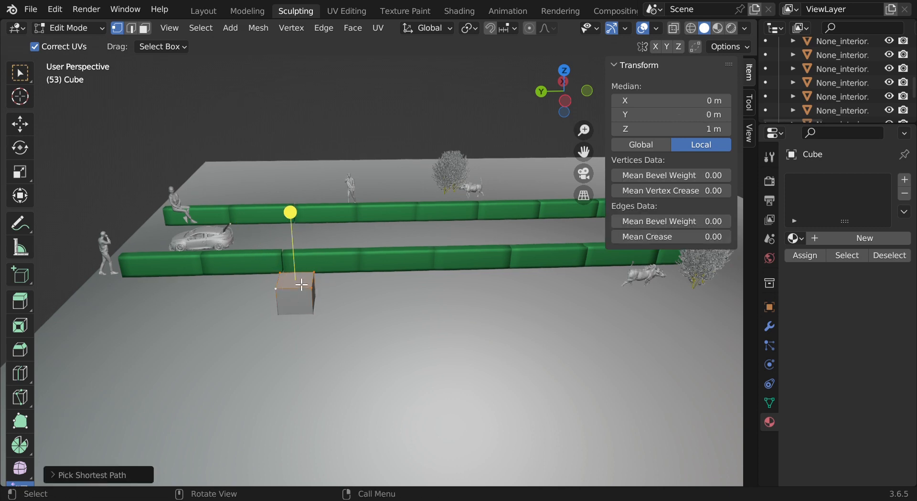
key(e)
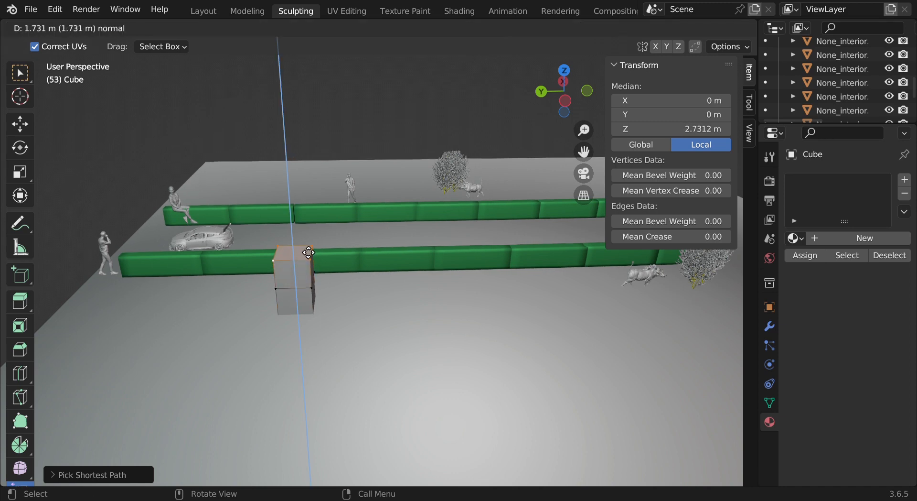
click(307, 249)
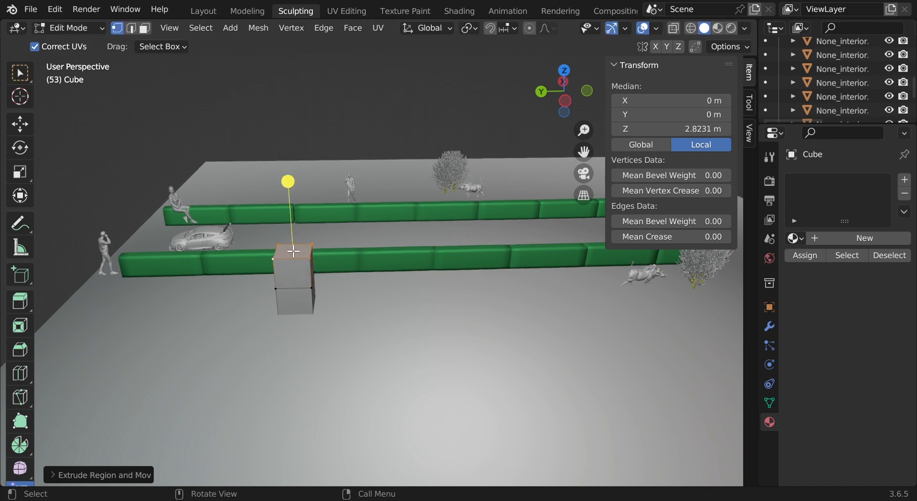
- Extrude the column's top face upward twice more, by about 1.64 m and 1.57 m, and hide the transform sidebar
key(e)
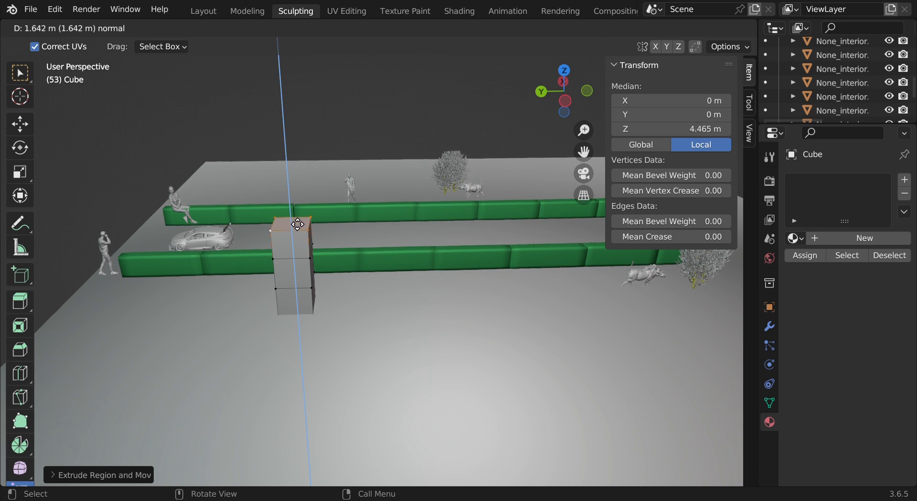
click(298, 224)
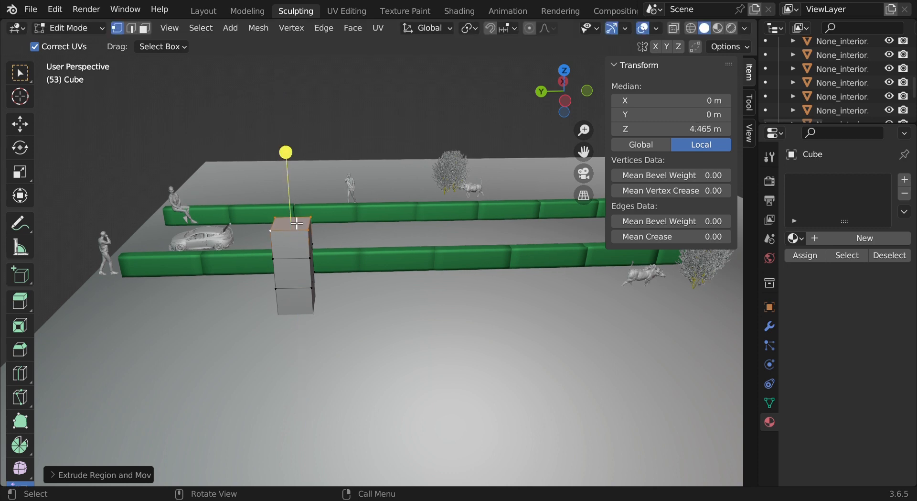
key(e)
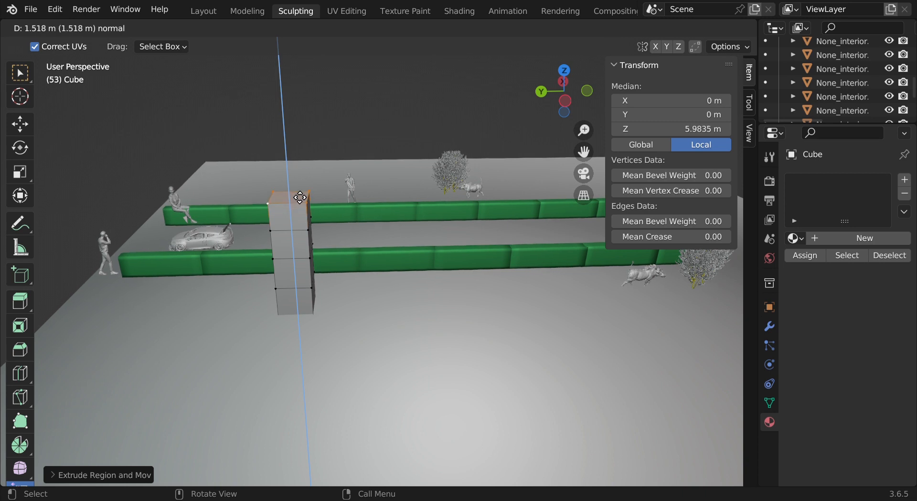
click(300, 195)
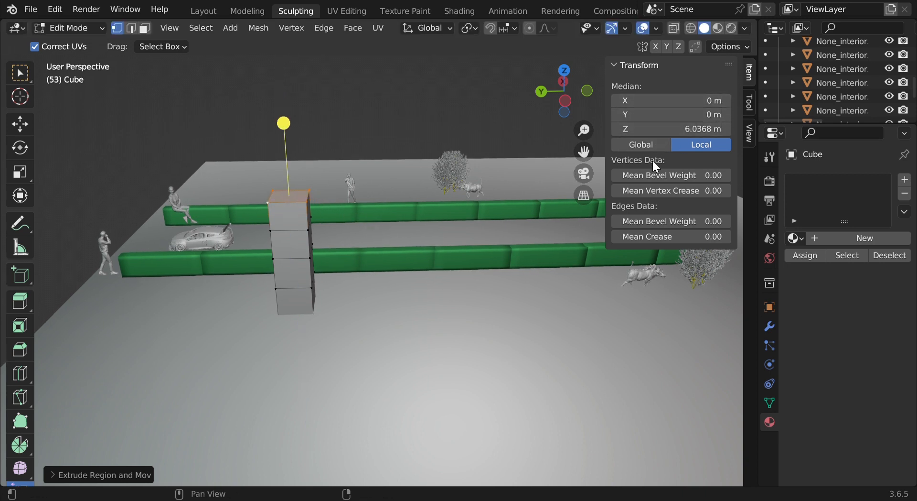
key(n)
drag(740, 102, 699, 104)
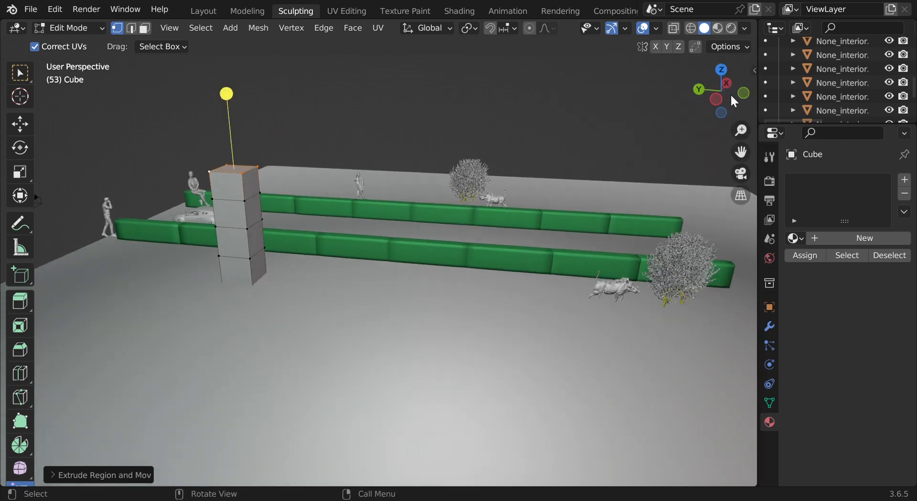
ctrl+click(262, 171)
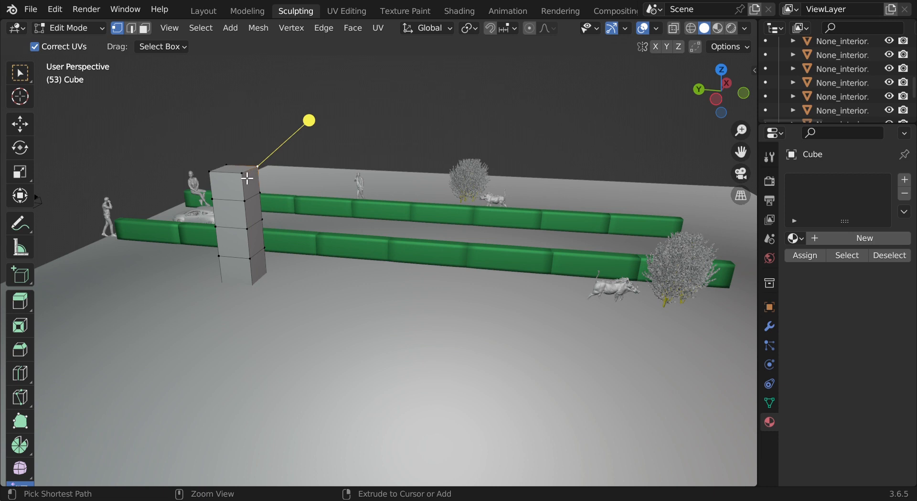
ctrl+click(267, 199)
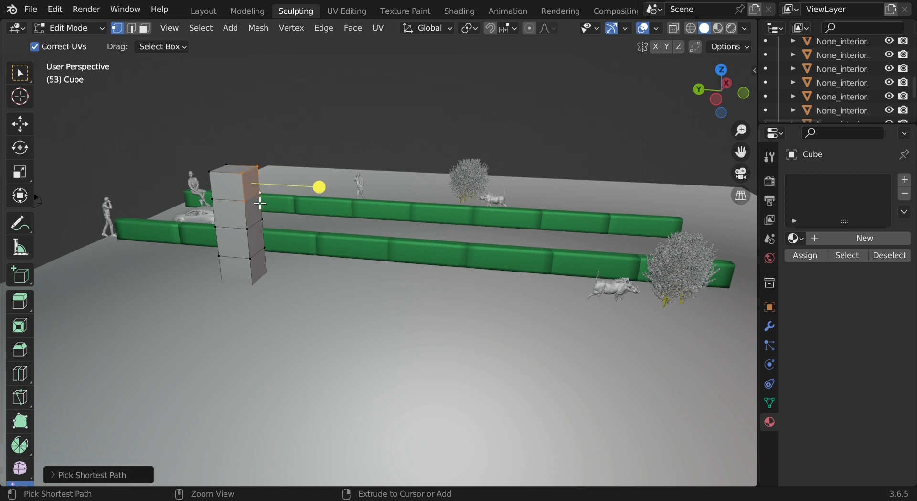
ctrl+click(250, 206)
ctrl+click(264, 201)
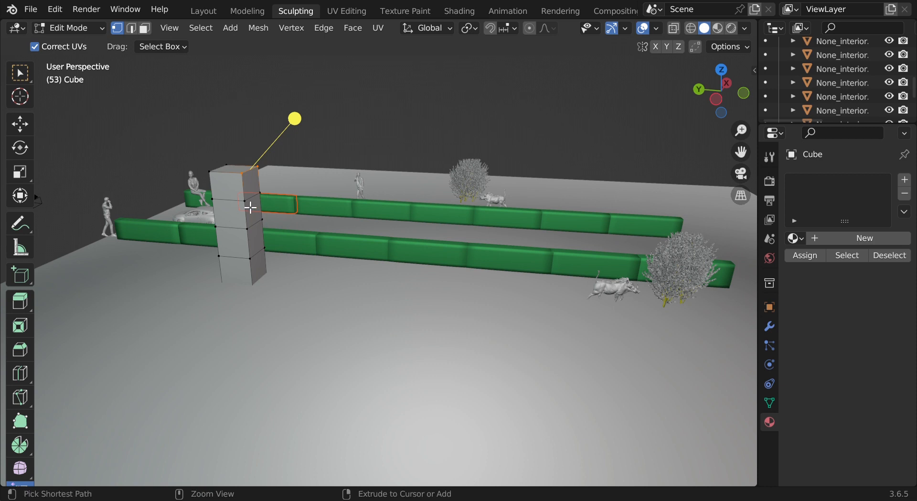
ctrl+click(250, 208)
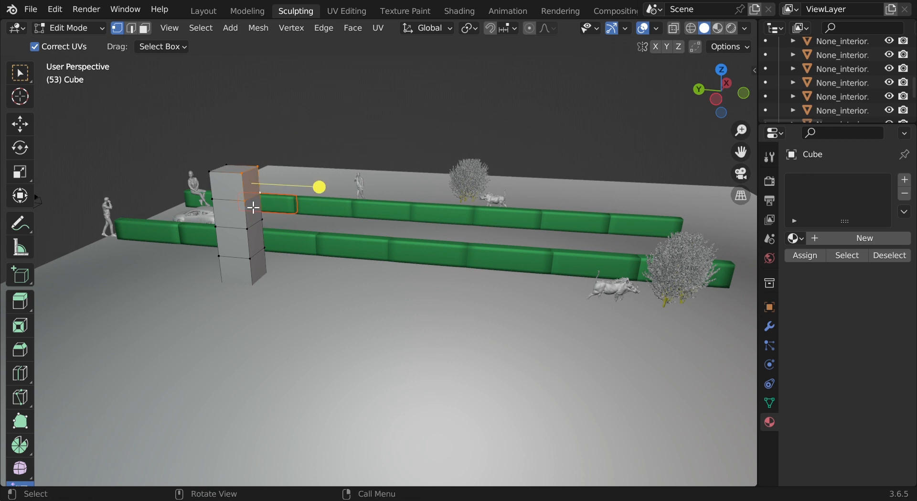
ctrl+click(247, 206)
key(ctrl+z)
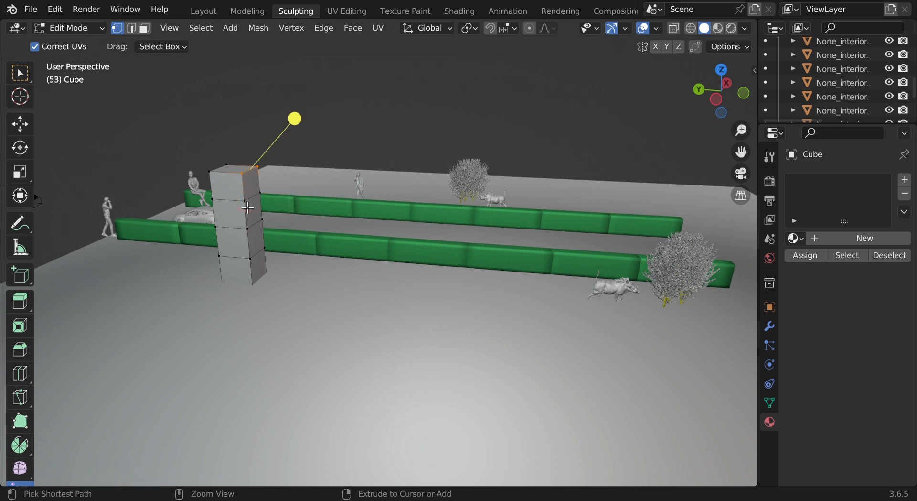
ctrl+click(261, 204)
key(ctrl+z)
ctrl+click(248, 207)
key(ctrl+z)
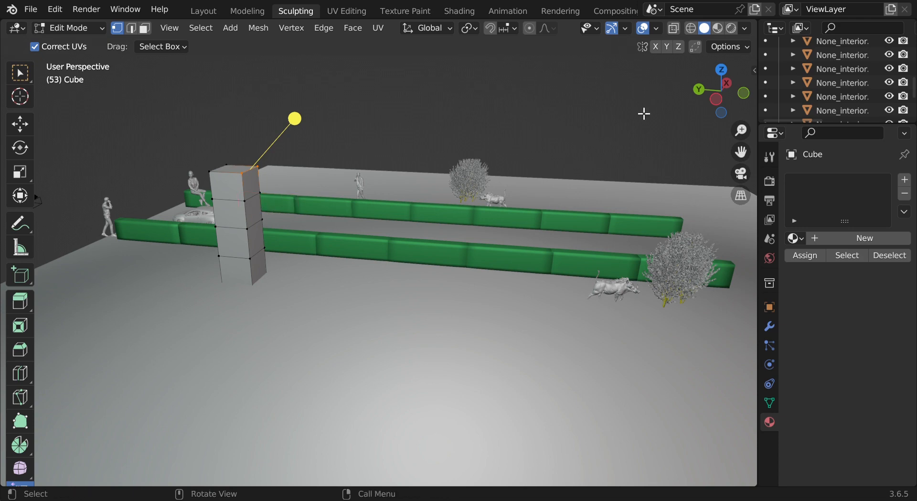
- Select the side face of the column's top block and extrude it outward by about 1.8 m
drag(741, 100, 735, 103)
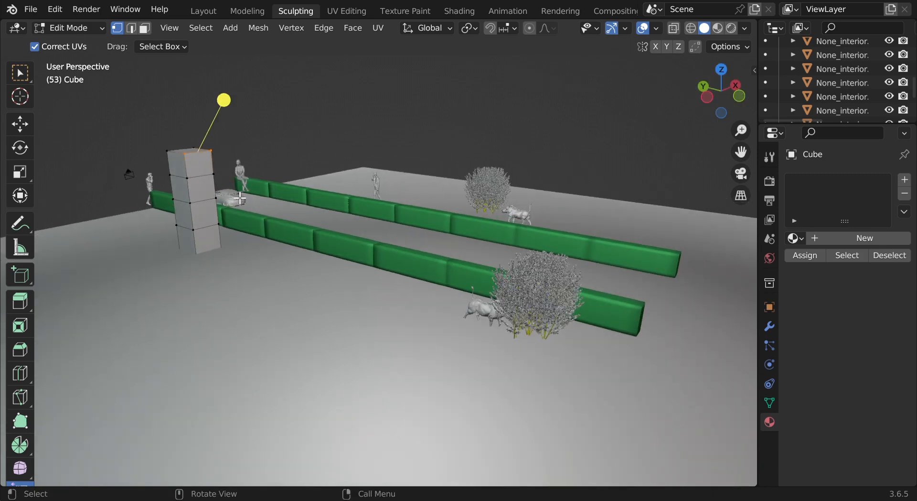
click(188, 183)
click(215, 175)
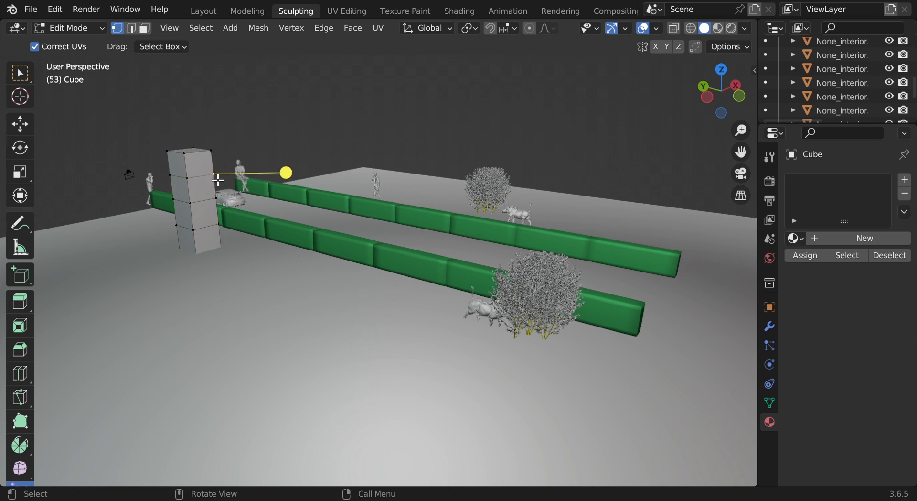
ctrl+click(205, 159)
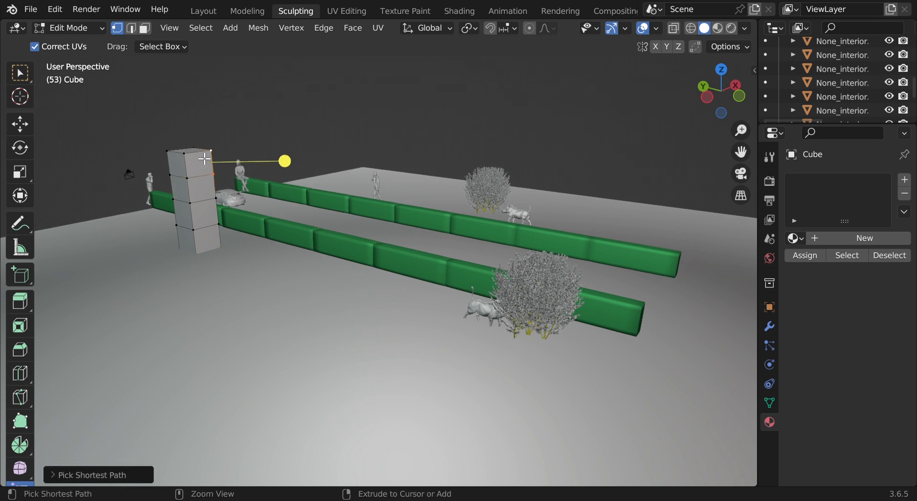
ctrl+click(190, 158)
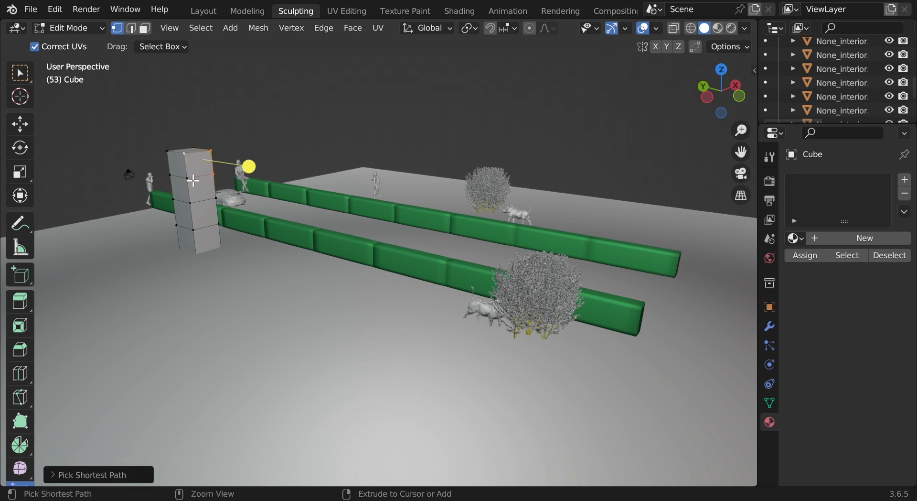
ctrl+click(193, 180)
key(e)
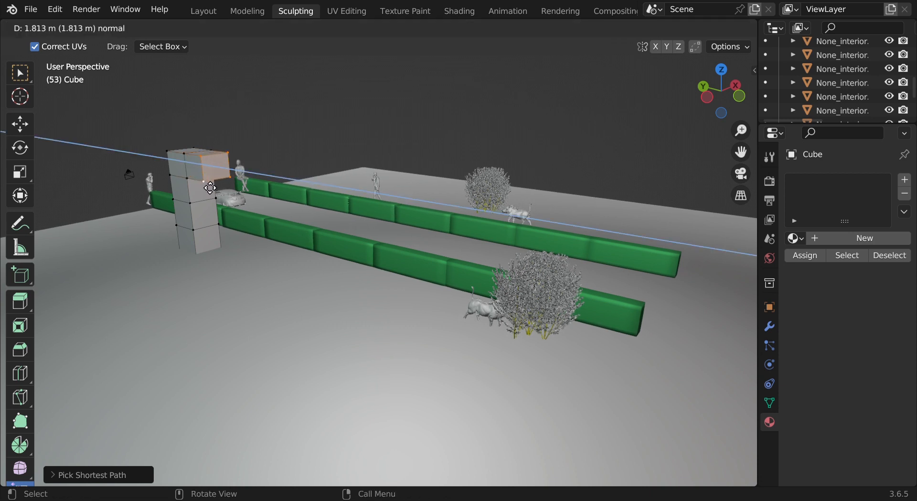
click(210, 188)
- Extrude the beam's end face outward twice more, by about 1.94 m and 1.35 m
key(e)
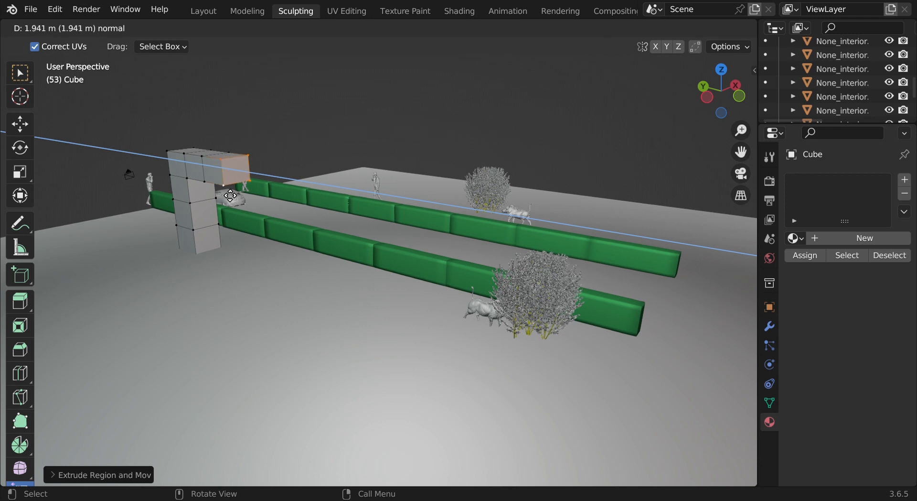
click(230, 195)
key(e)
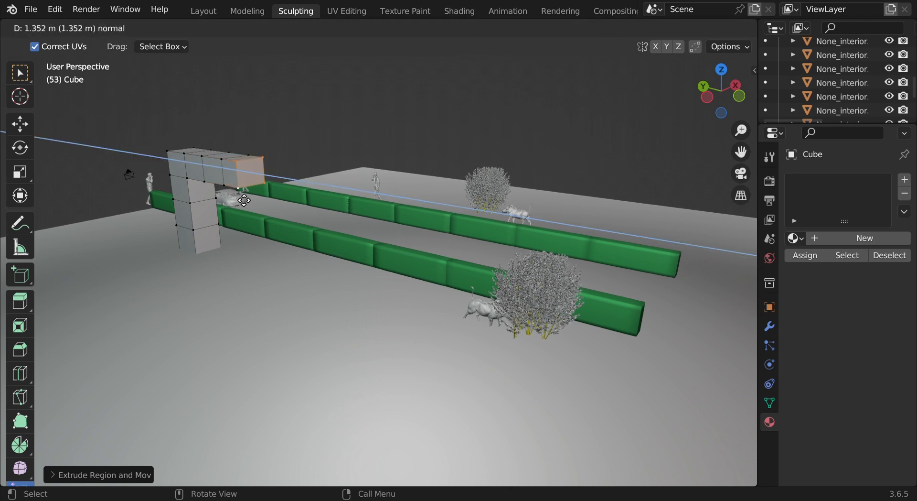
click(244, 200)
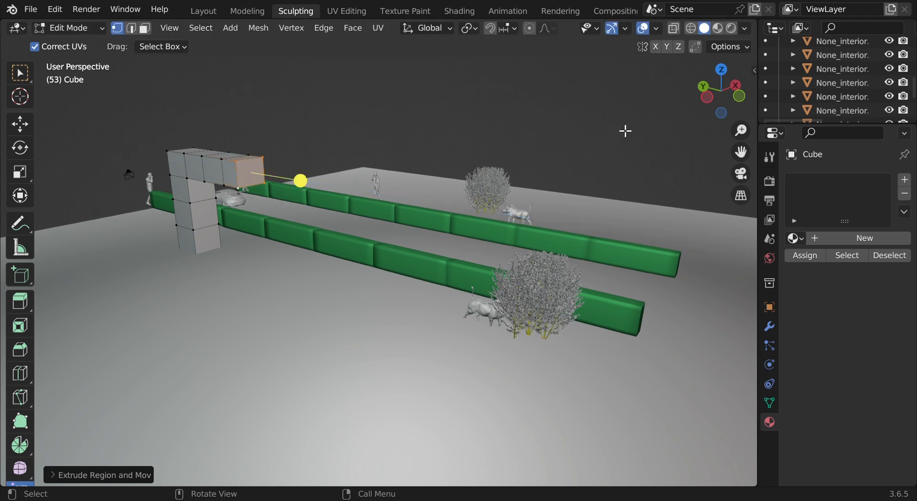
- Undo the beam's last extrusion and extrude its end face again slightly farther, making the end block as long as its neighbours
drag(724, 111, 680, 105)
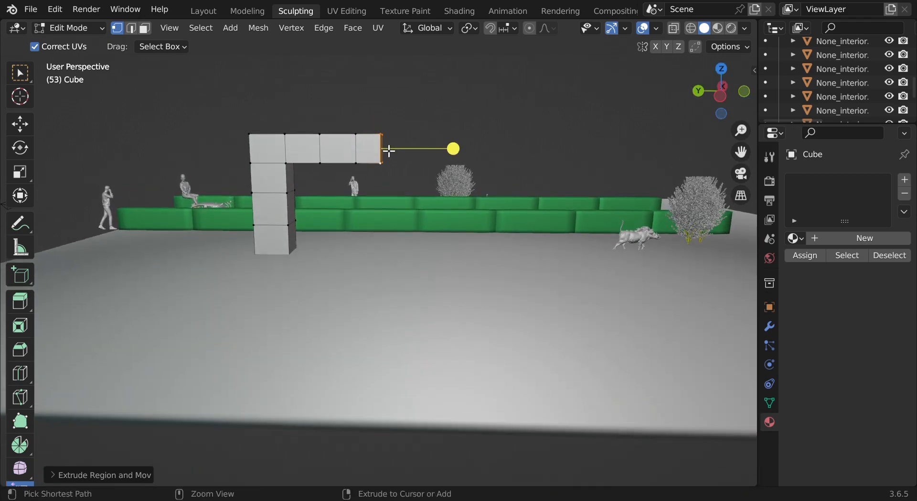
key(ctrl+z)
drag(366, 149, 401, 152)
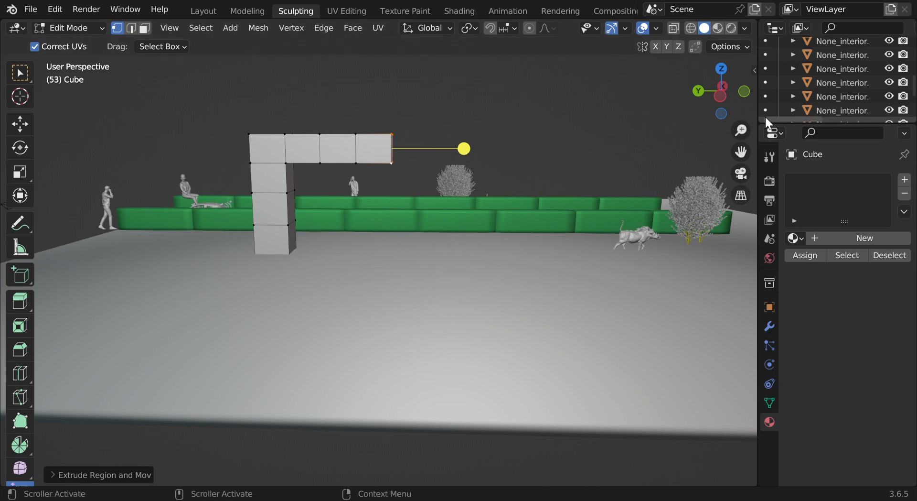
- Select the underside face of the beam's end block and extrude it downward by about 1.5 m
drag(727, 101, 751, 129)
scroll(342, 220, up, 2)
scroll(342, 220, up, 2)
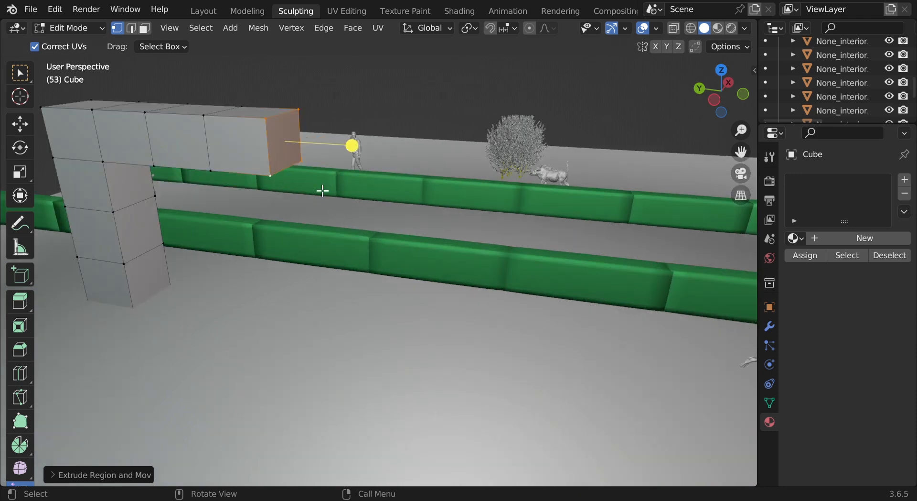
click(214, 176)
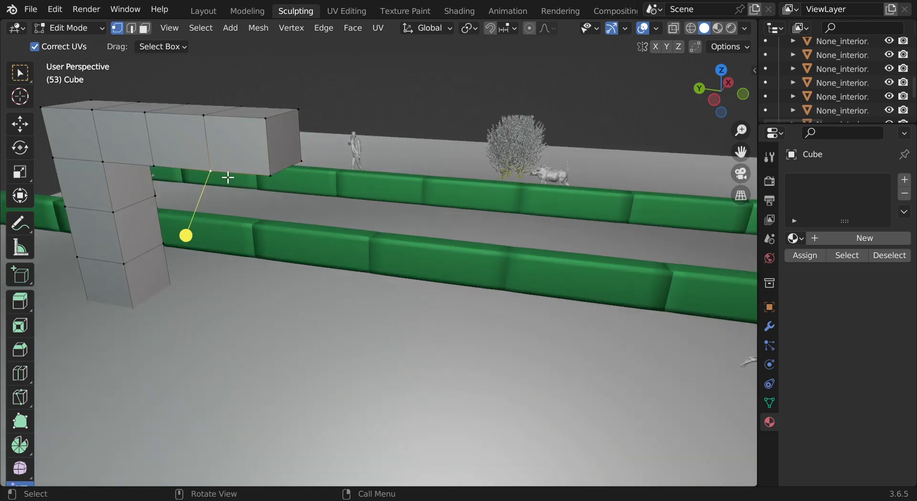
ctrl+click(276, 181)
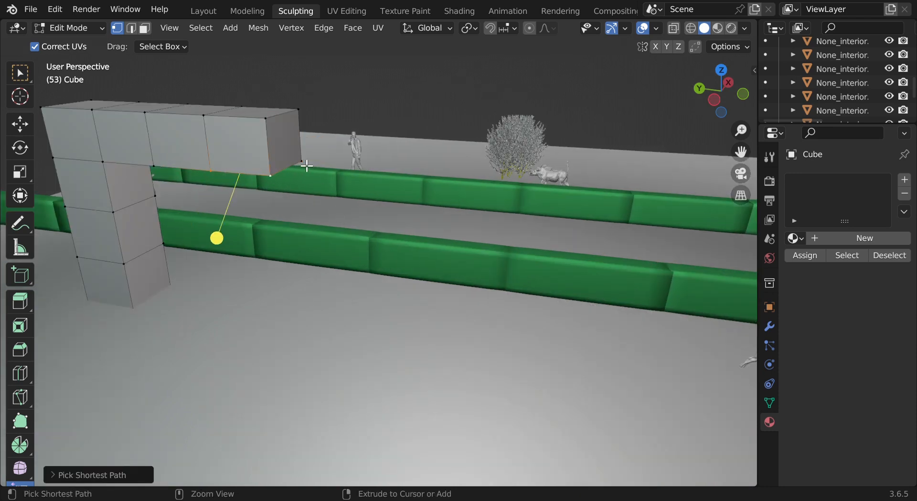
ctrl+click(306, 166)
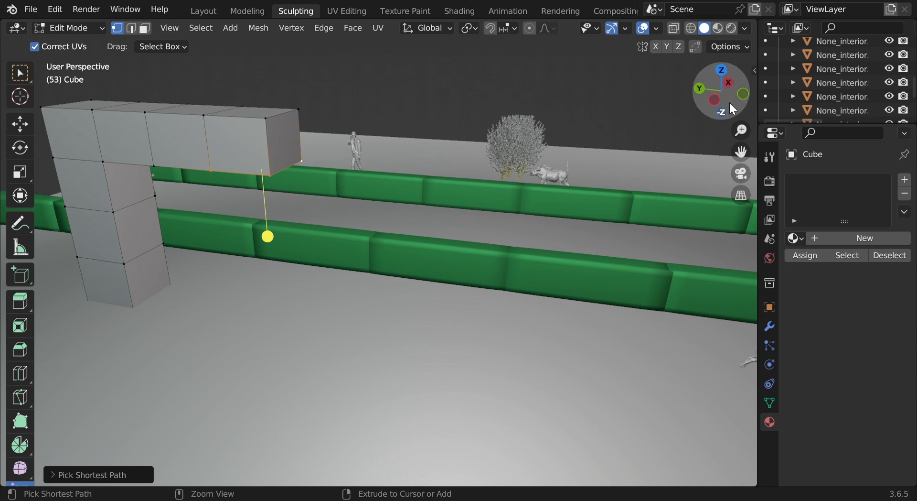
drag(733, 96, 714, 99)
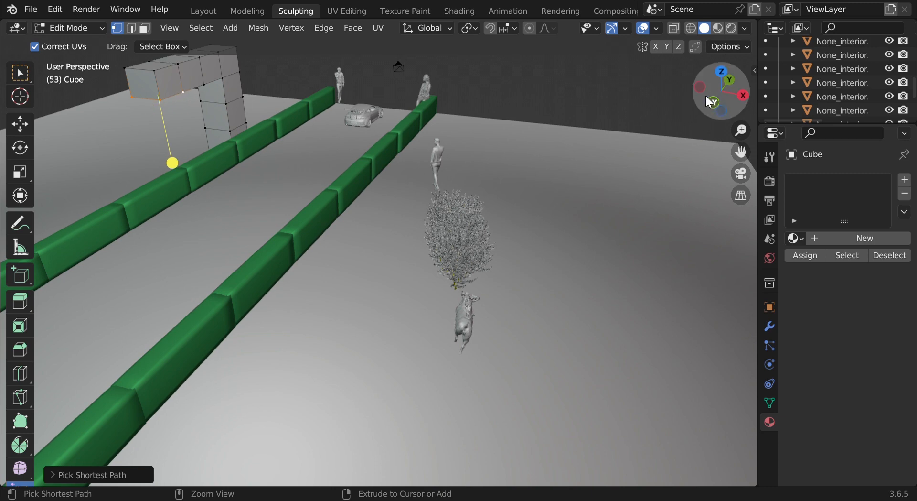
drag(717, 112, 601, 131)
key(e)
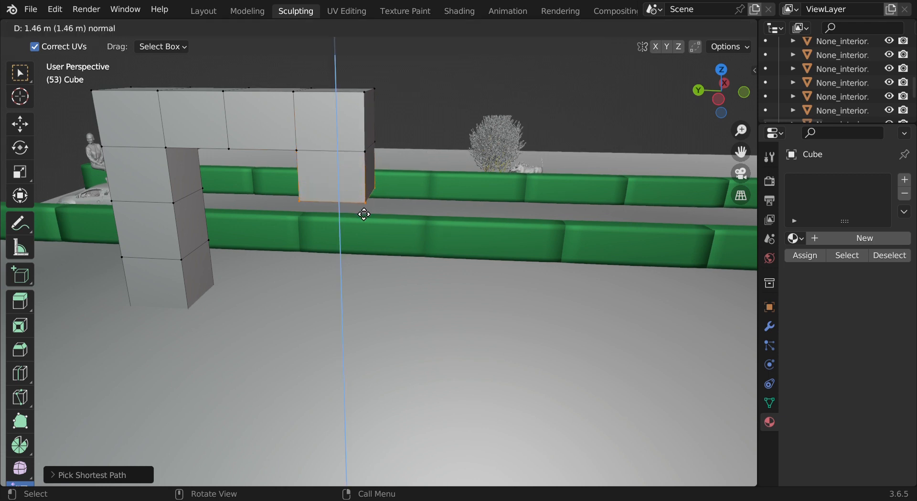
click(364, 216)
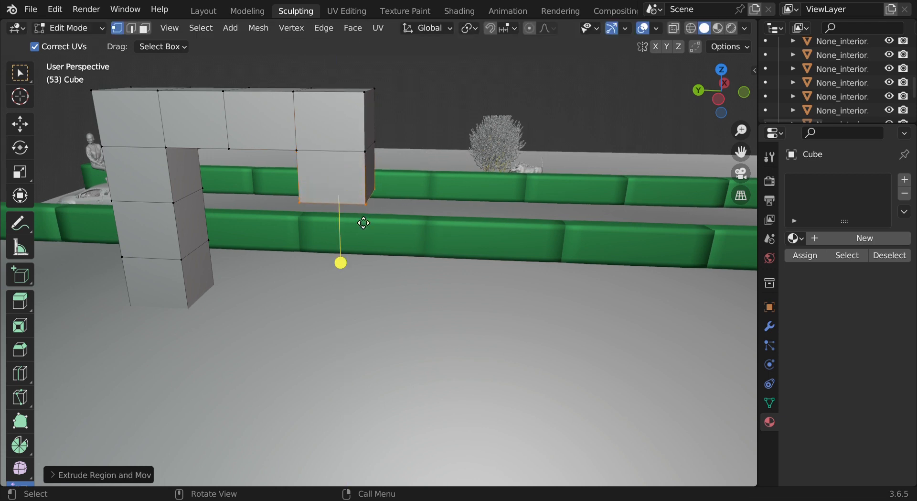
- Extrude the second leg downward twice more, first by about 1.44 m and then down to the ground, and leave Edit Mode
key(e)
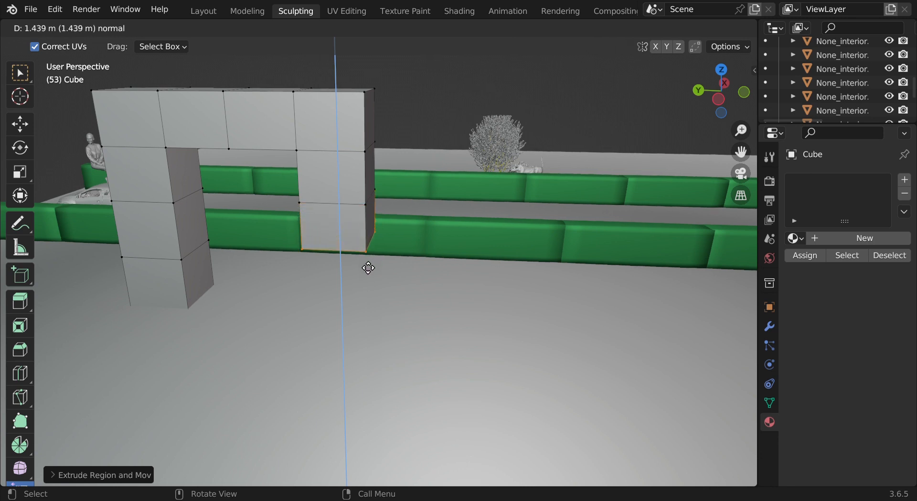
click(368, 265)
key(e)
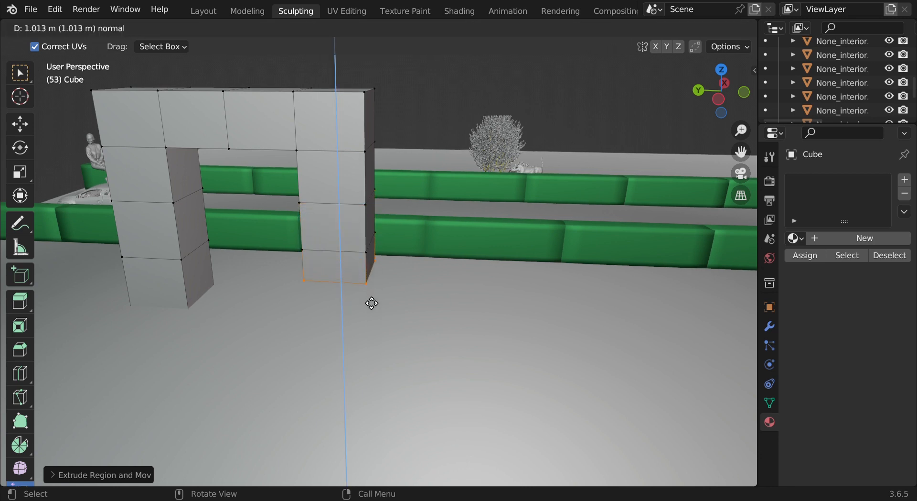
click(375, 332)
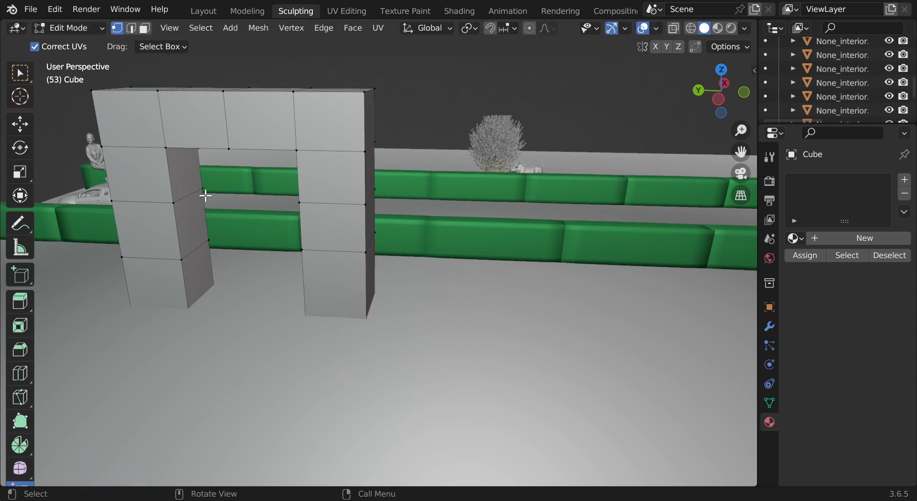
key(Tab)
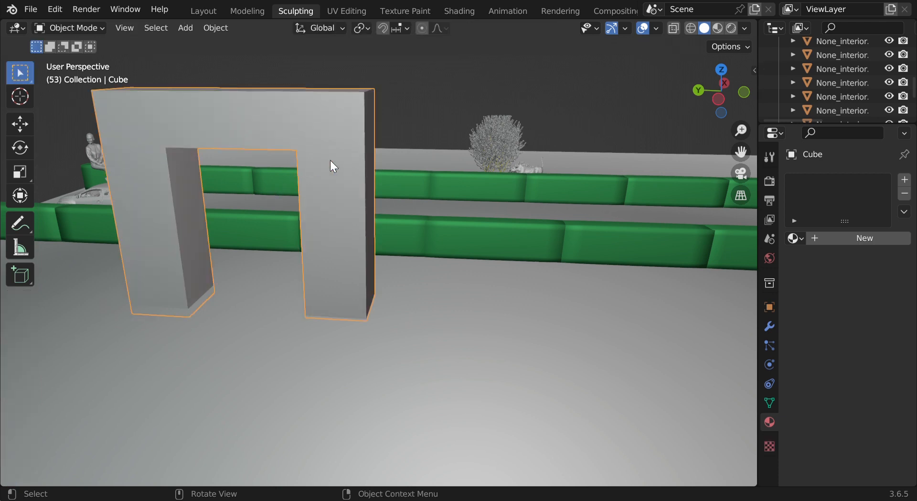
- Move the arch along the X axis into the lane between the two green barriers
key(g)
key(x)
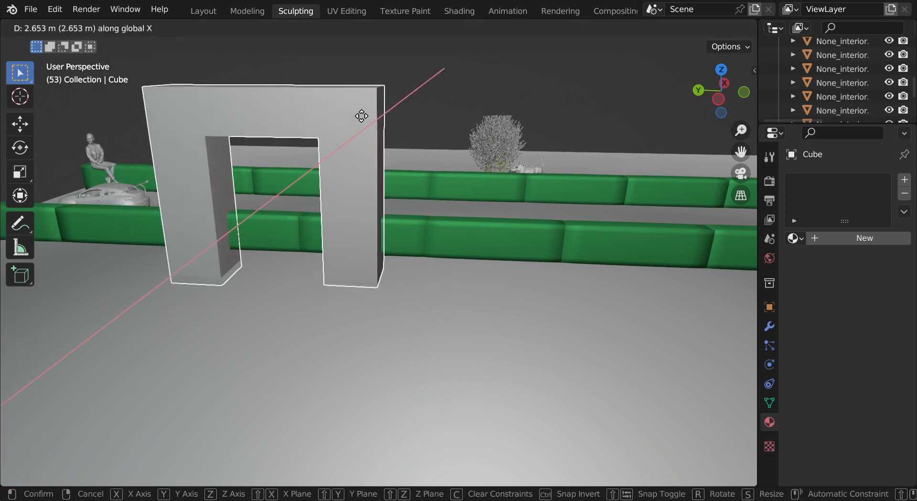
click(394, 61)
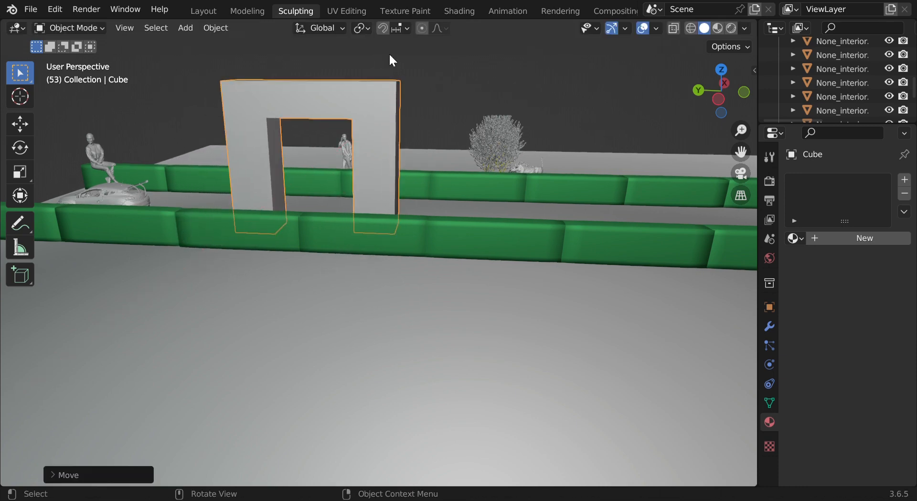
- Rotate the arch about the Z axis by roughly a quarter turn so its opening faces along the lane
drag(740, 97, 600, 120)
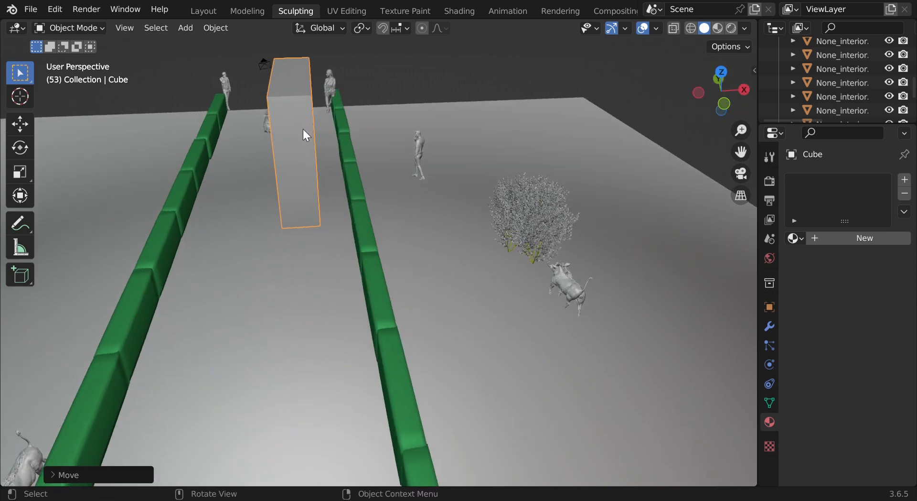
key(r)
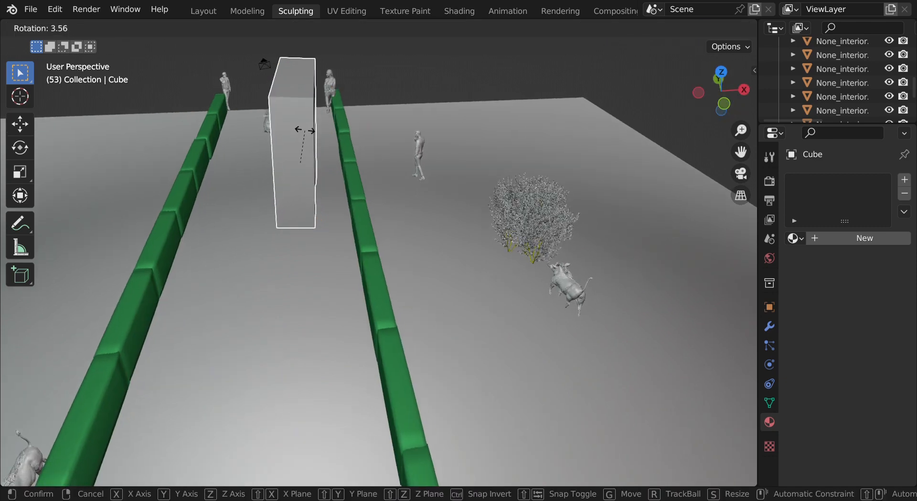
right_click(269, 124)
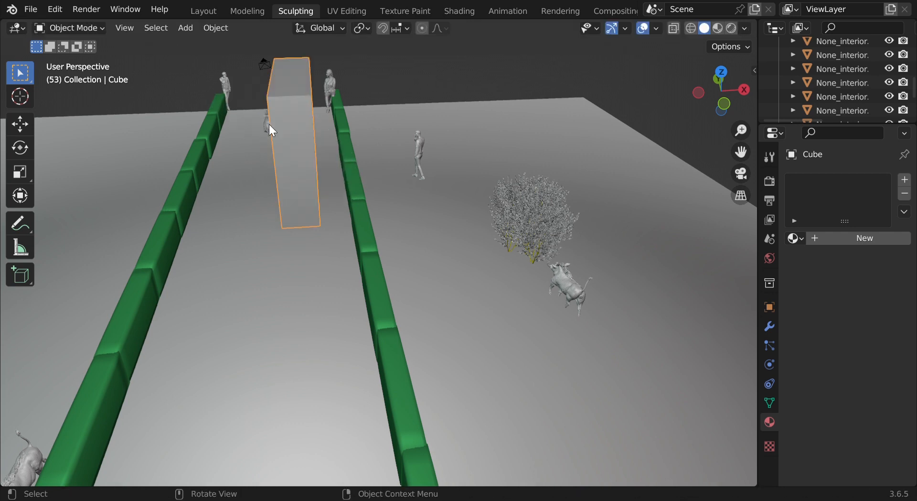
click(20, 148)
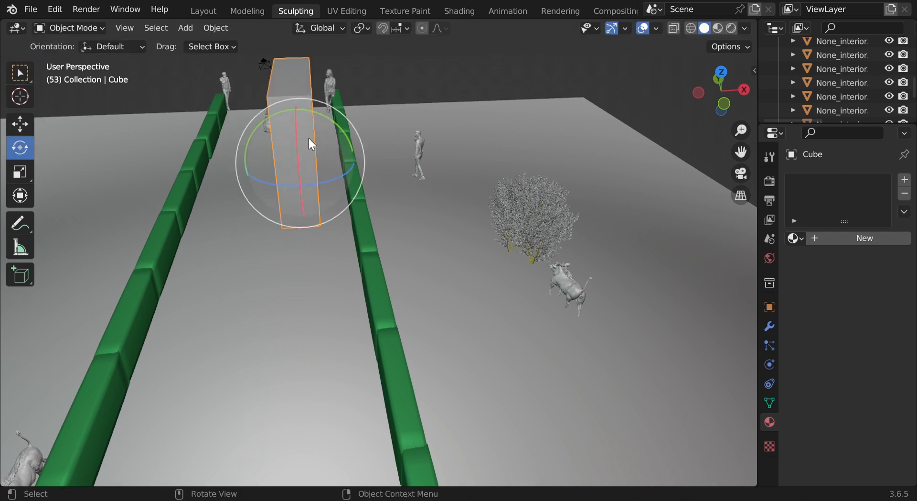
drag(267, 182, 318, 193)
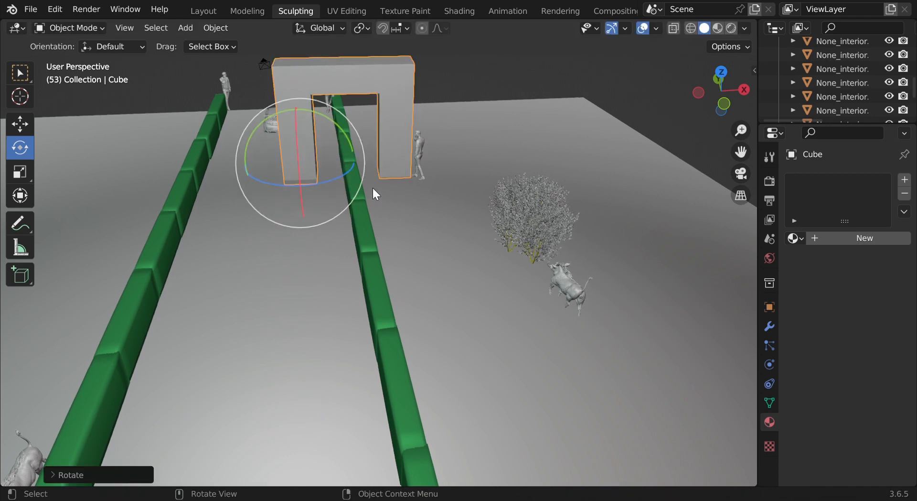
click(20, 72)
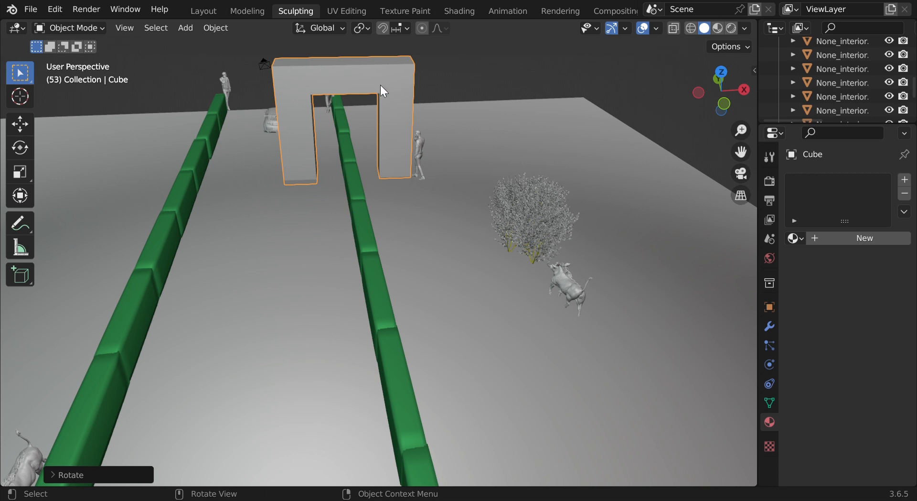
- Move the arch along the X axis until it spans the lane between the barriers, and play the animation
key(g)
key(x)
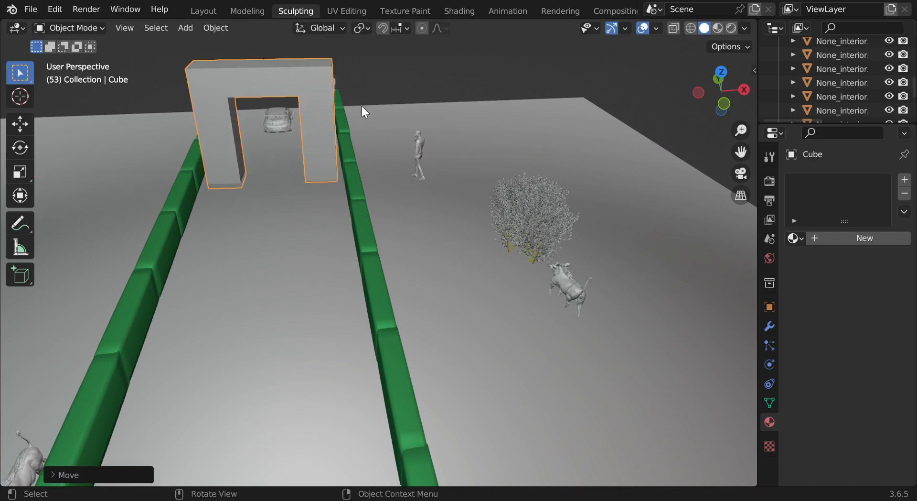
key(space)
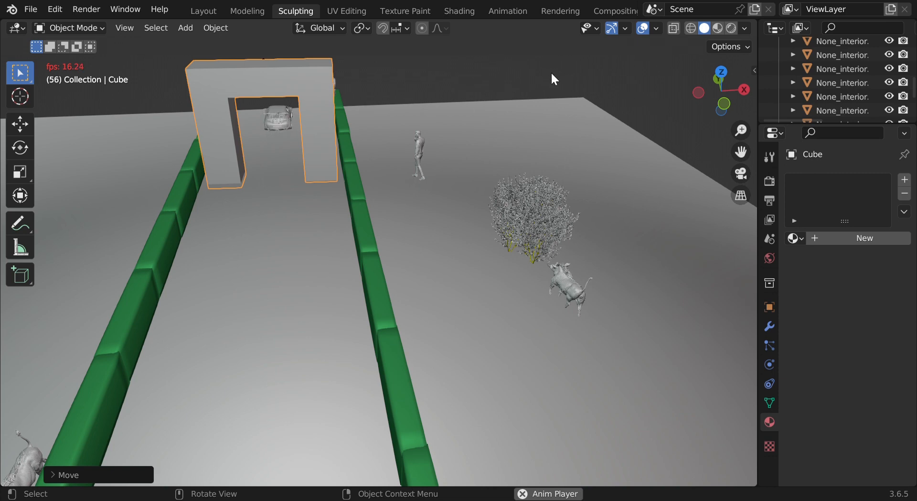
drag(718, 97, 520, 96)
right_click(290, 103)
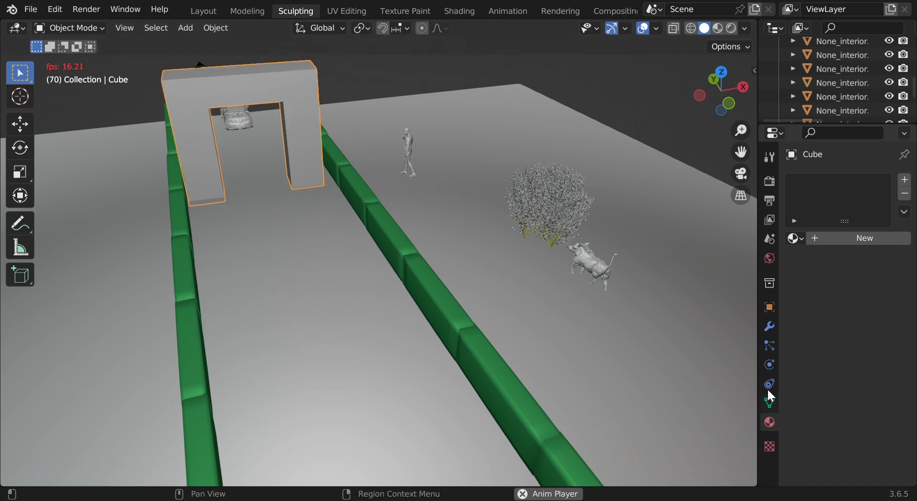
- Add a Solidify modifier to the arch and bring up the list of further modifiers
click(769, 330)
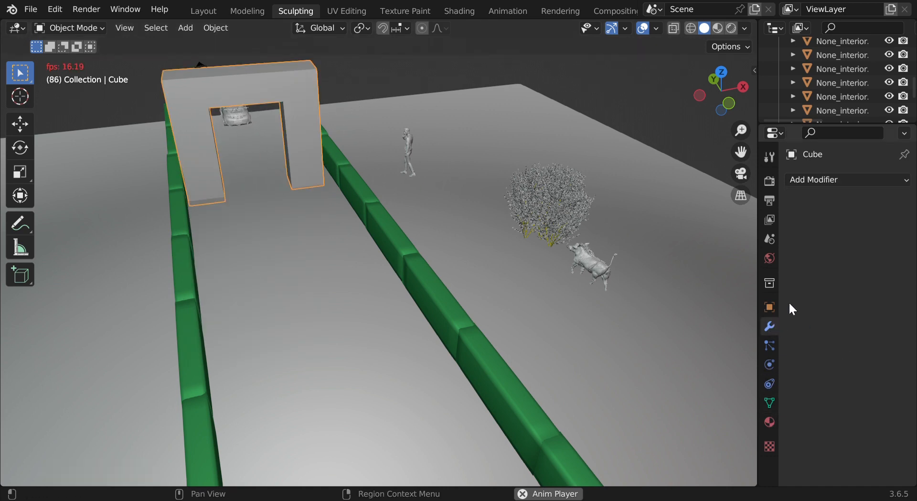
click(815, 184)
click(619, 418)
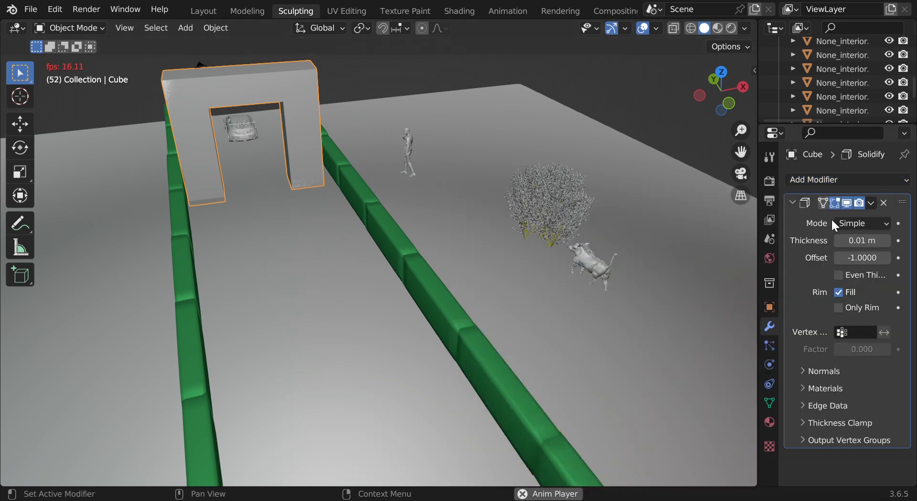
click(845, 178)
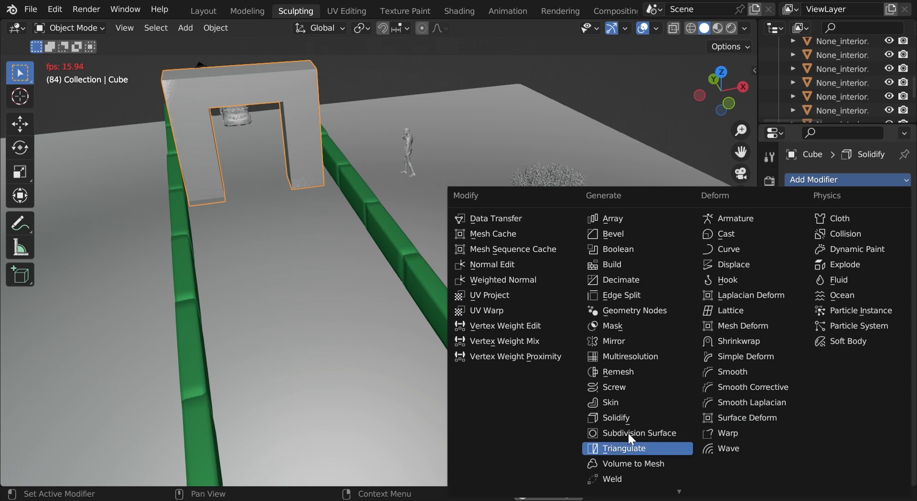
- Select the ground plane and apply Shade Smooth to it
click(299, 119)
right_click(299, 116)
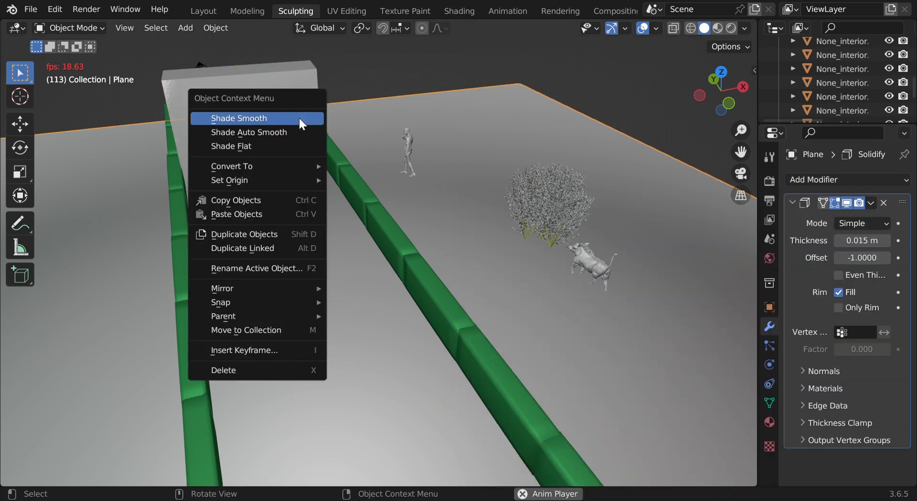
click(299, 118)
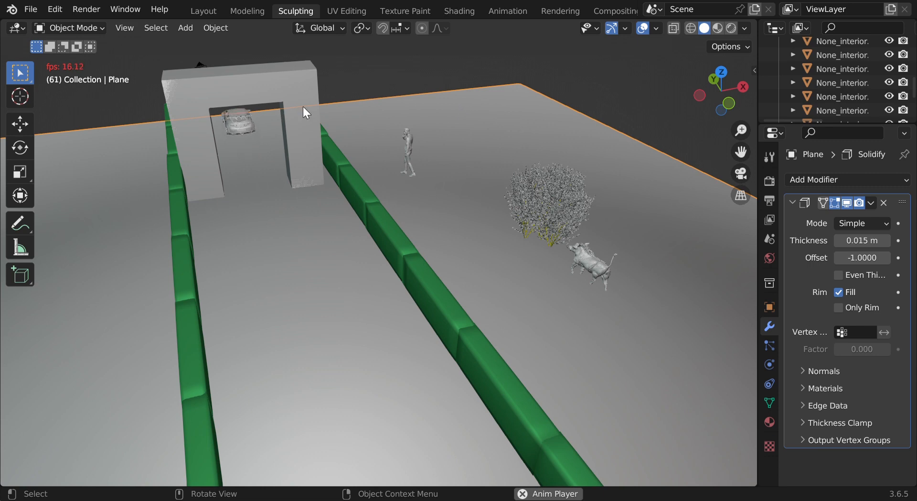
- Inspect the arch and barriers from both ends of the lane, switch to the camera view and render the current frame
middle_drag(282, 182, 558, 147)
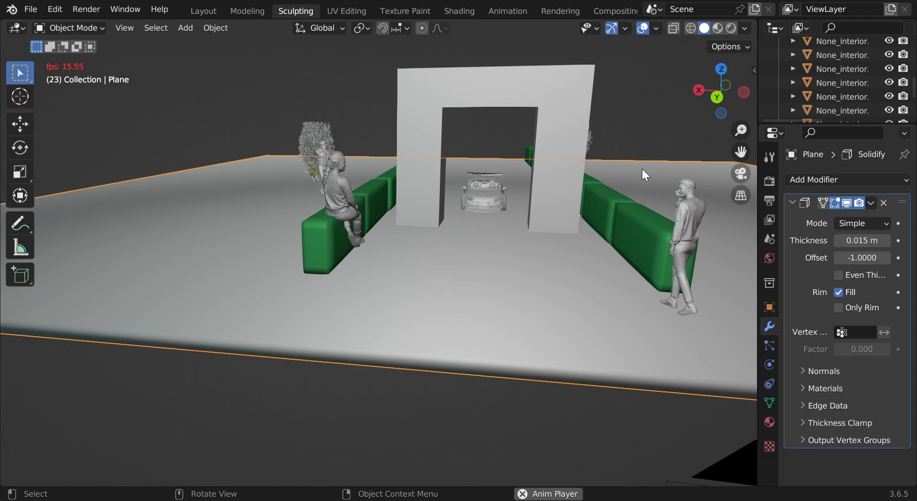
middle_drag(643, 169, 368, 174)
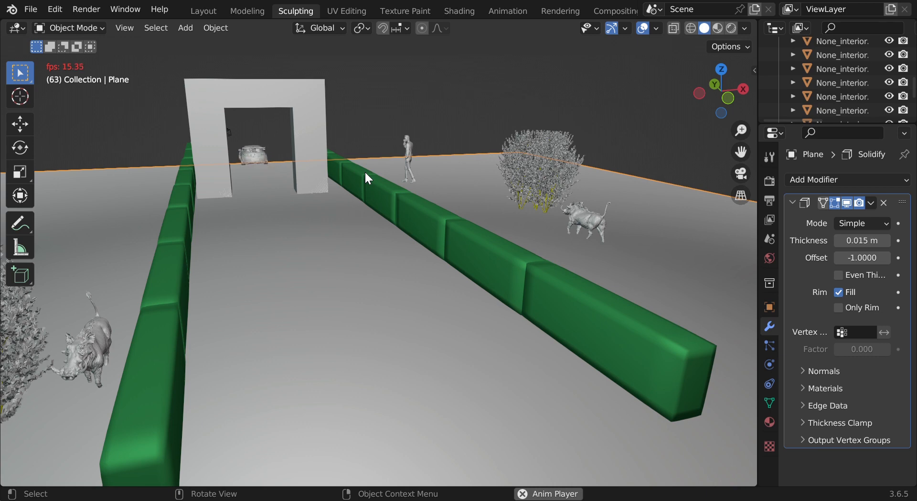
click(742, 176)
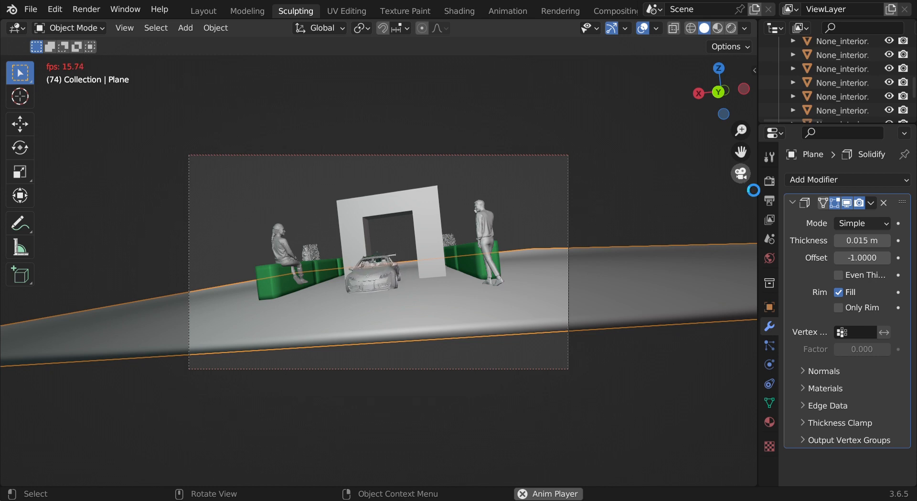
key(F12)
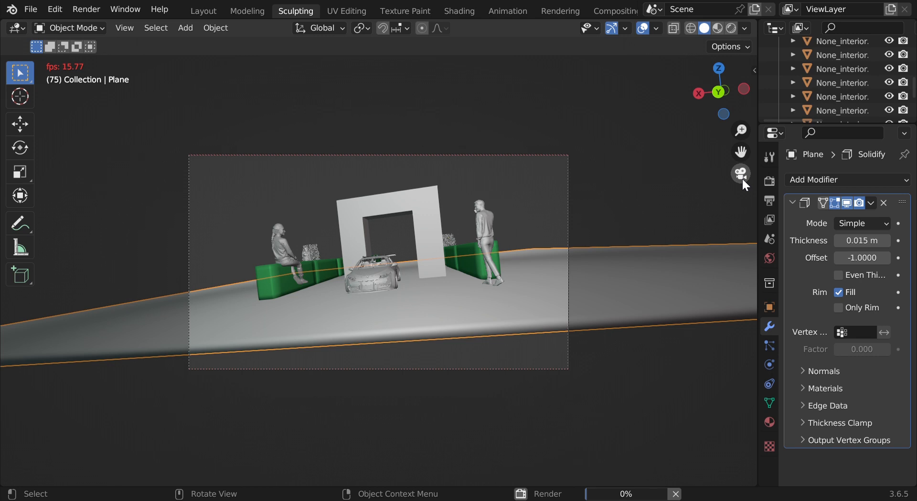